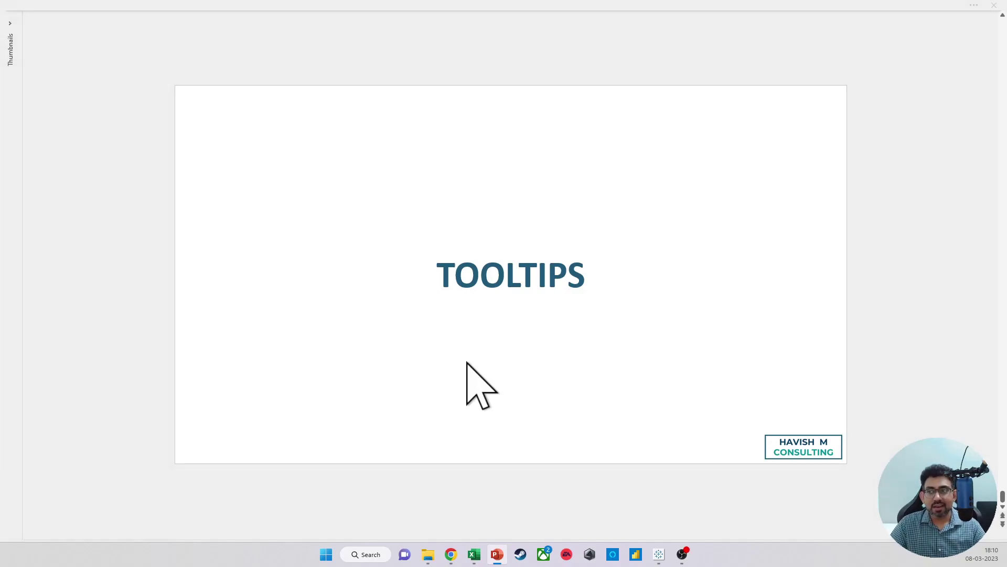
Switch from the TOOLTIPS PowerPoint slide to Tableau's LOLLIPOP sales-by-market chart
{"action": "key", "text": "alt+Tab"}
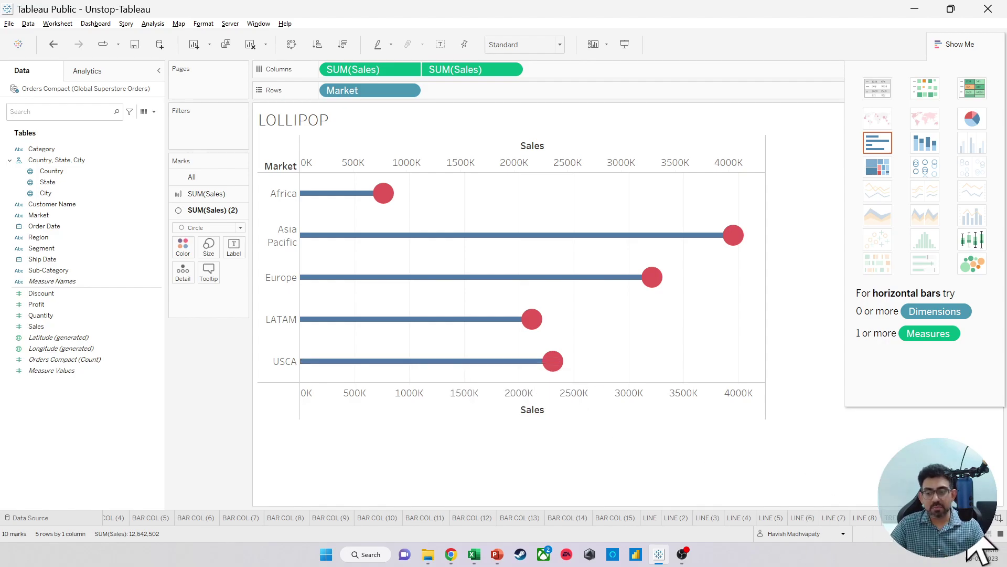
Add two blank worksheets named TARGET and SOURCE, leaving SOURCE showing
{"action": "left_click", "coordinate": [998, 518]}
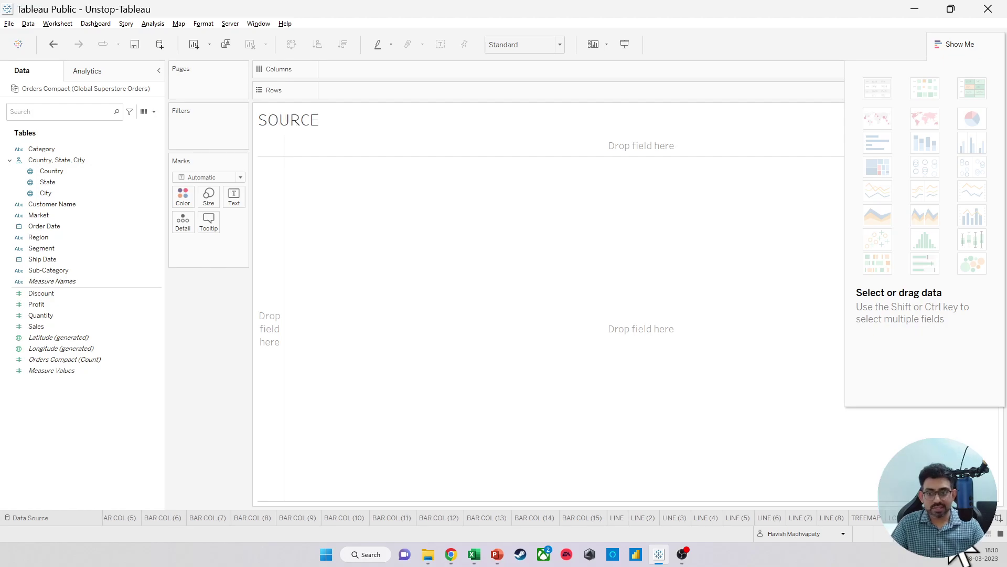
{"action": "left_click", "coordinate": [998, 518]}
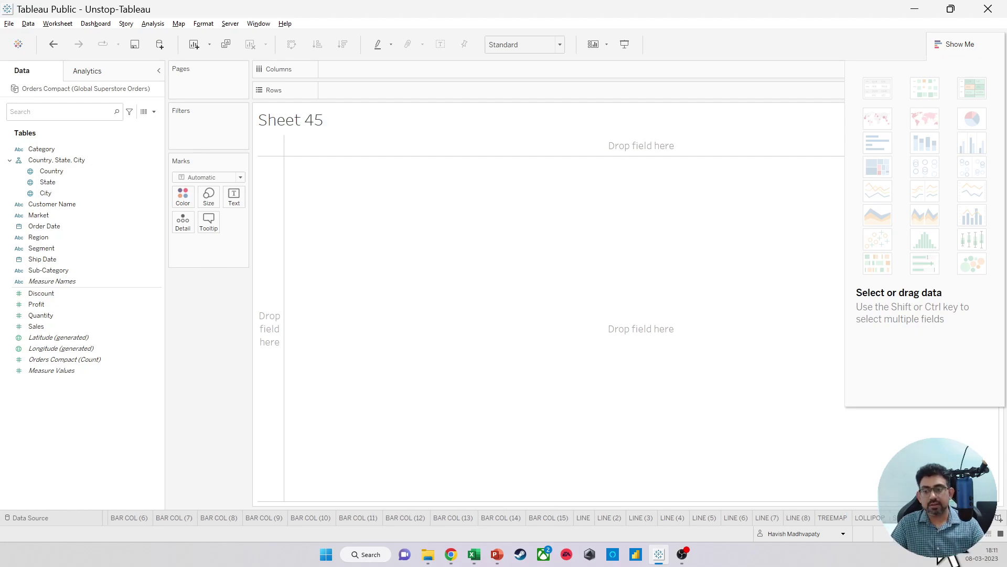
{"action": "key", "text": "ctrl+shift+Tab"}
{"action": "key", "text": "ctrl+shift+Tab"}
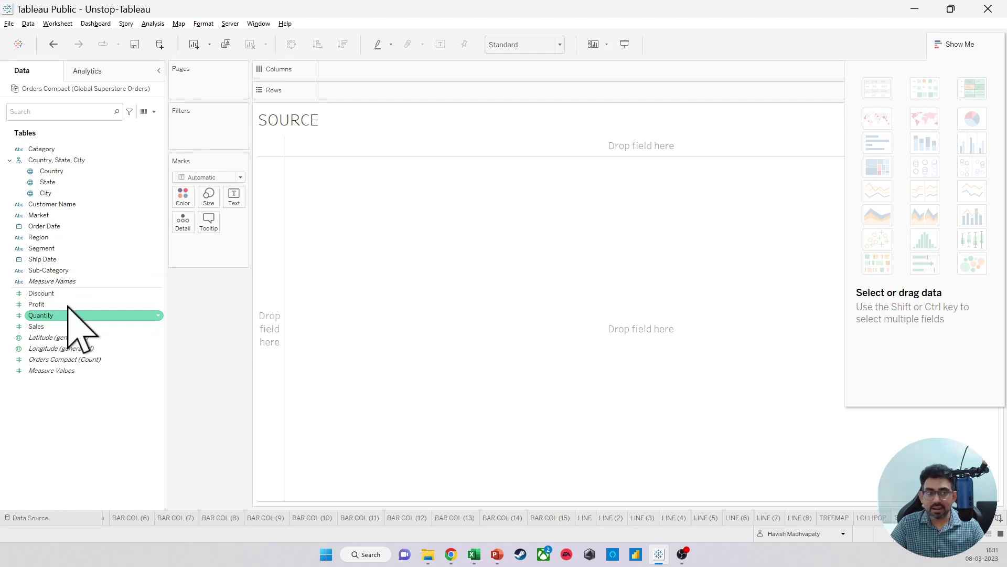
Build a Market and Sales treemap on SOURCE, with Sales on the Label shelf
{"action": "double_click", "coordinate": [67, 216]}
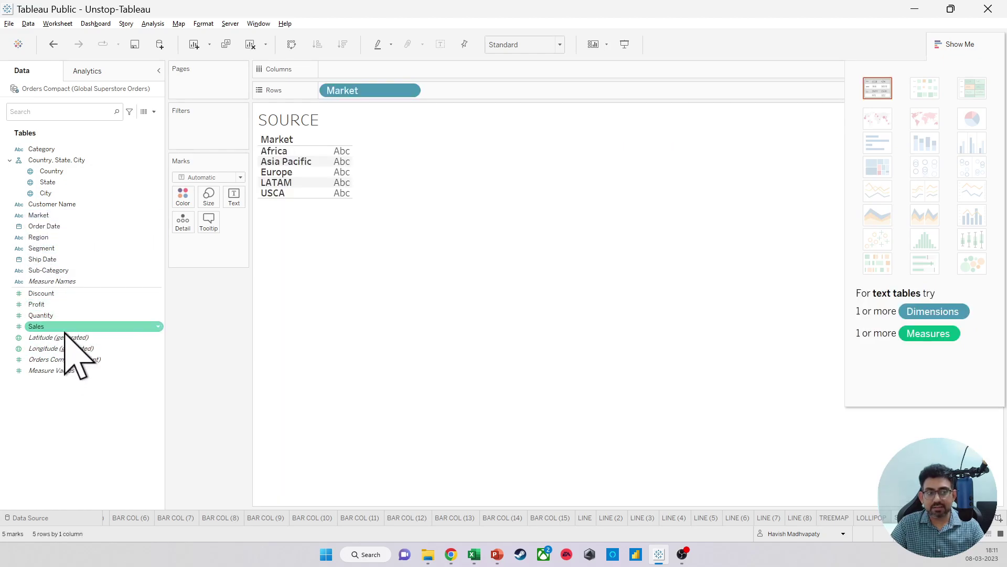
{"action": "double_click", "coordinate": [66, 327]}
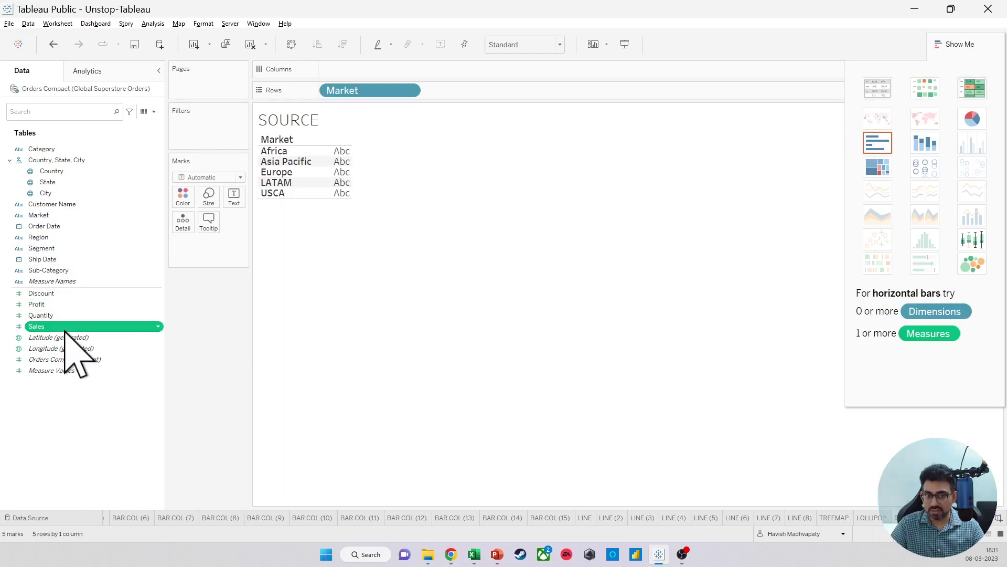
{"action": "left_click", "coordinate": [880, 163]}
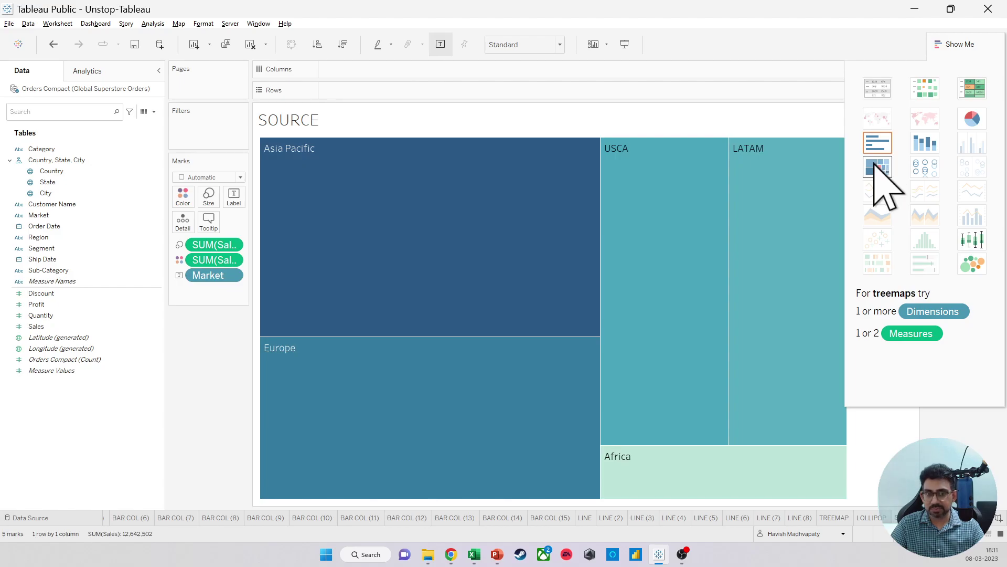
{"action": "mouse_move", "coordinate": [37, 326]}
{"action": "left_mouse_down"}
{"action": "mouse_move", "coordinate": [222, 239]}
{"action": "mouse_move", "coordinate": [234, 198]}
{"action": "left_mouse_up"}
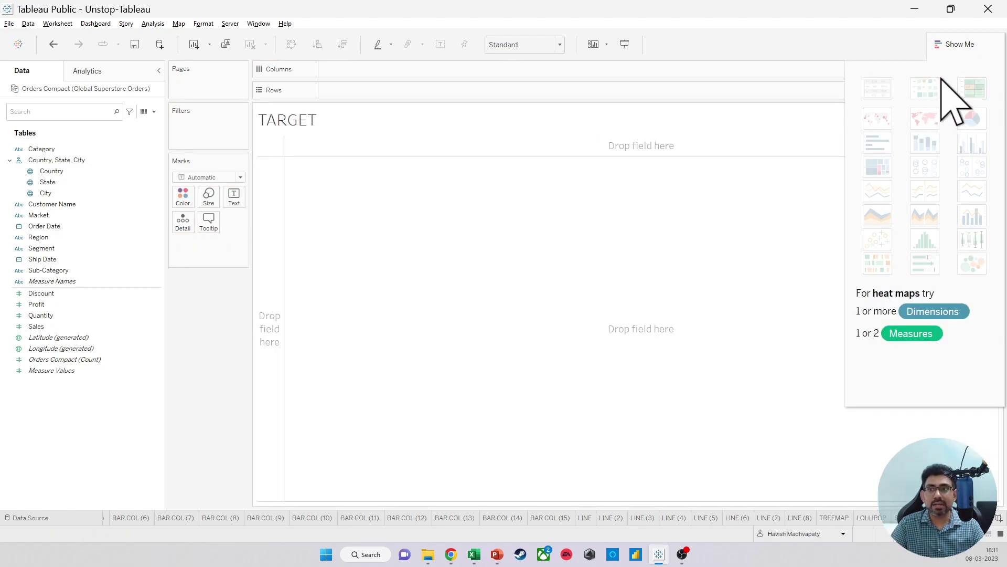
Chart Sub-Category against Sales as Horizontal Bars on the TARGET sheet
{"action": "left_click", "coordinate": [949, 45]}
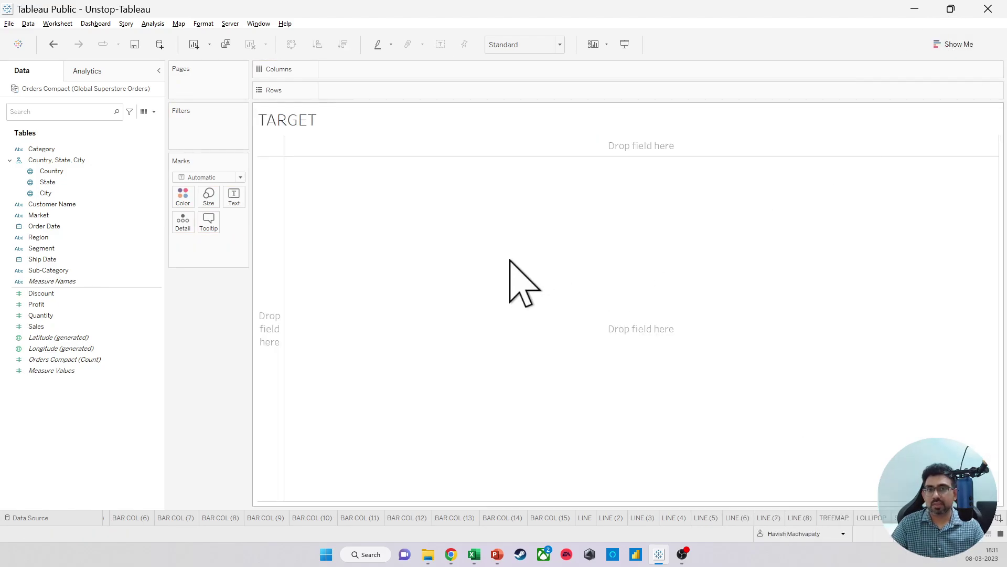
{"action": "double_click", "coordinate": [95, 271]}
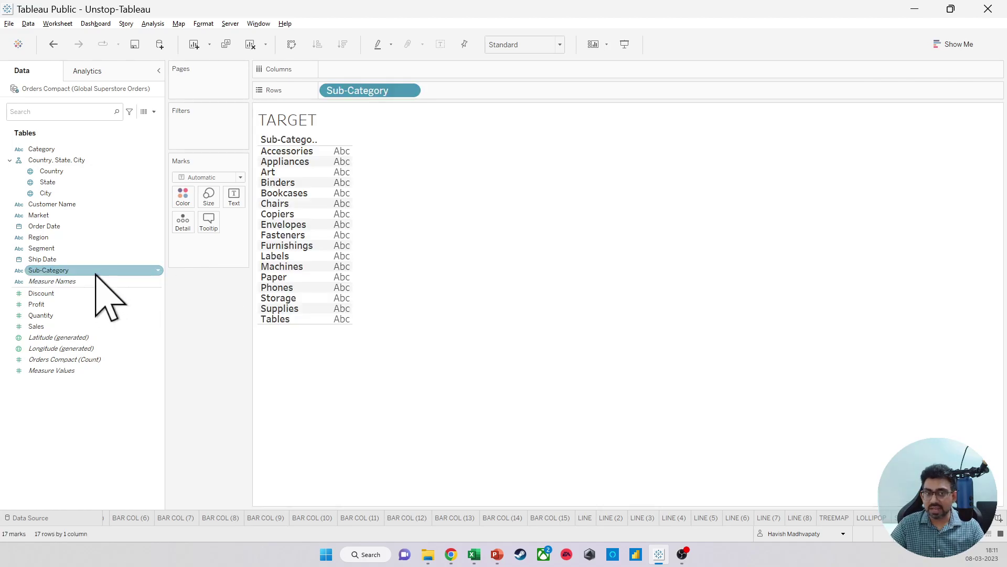
{"action": "double_click", "coordinate": [58, 327]}
{"action": "left_click", "coordinate": [954, 45]}
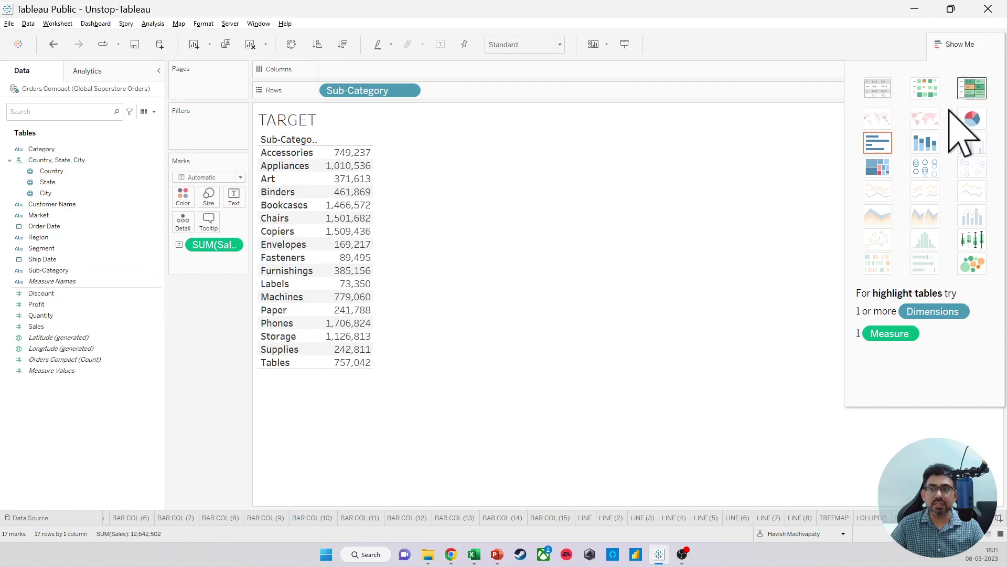
{"action": "left_click", "coordinate": [878, 143]}
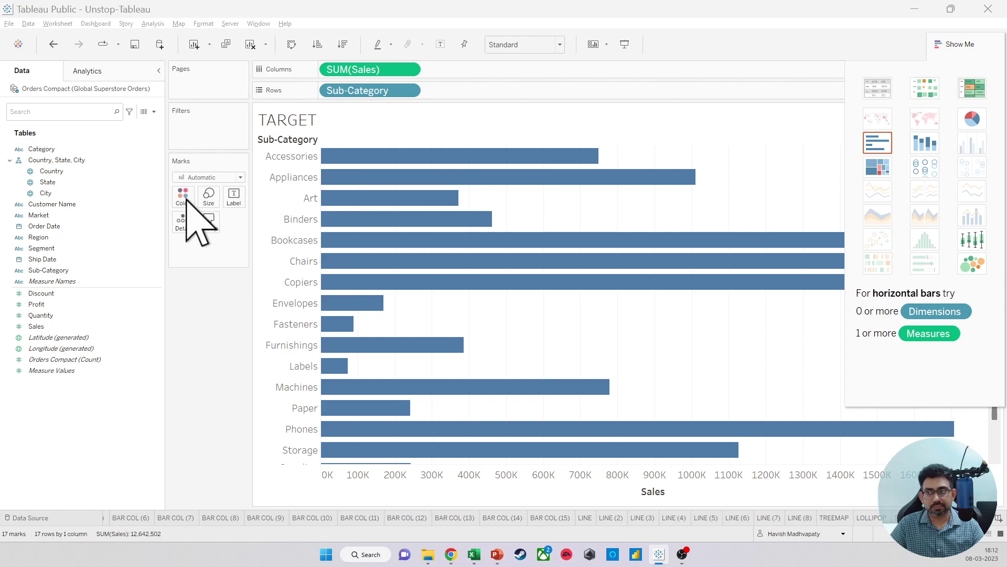
Add Profit to the bar tooltips
{"action": "left_click", "coordinate": [208, 221]}
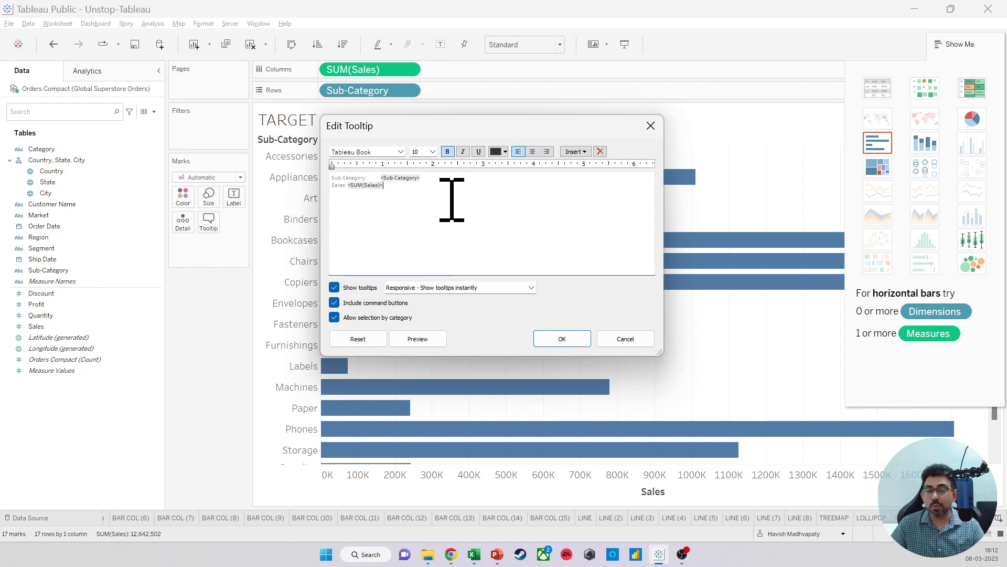
{"action": "left_click", "coordinate": [651, 126]}
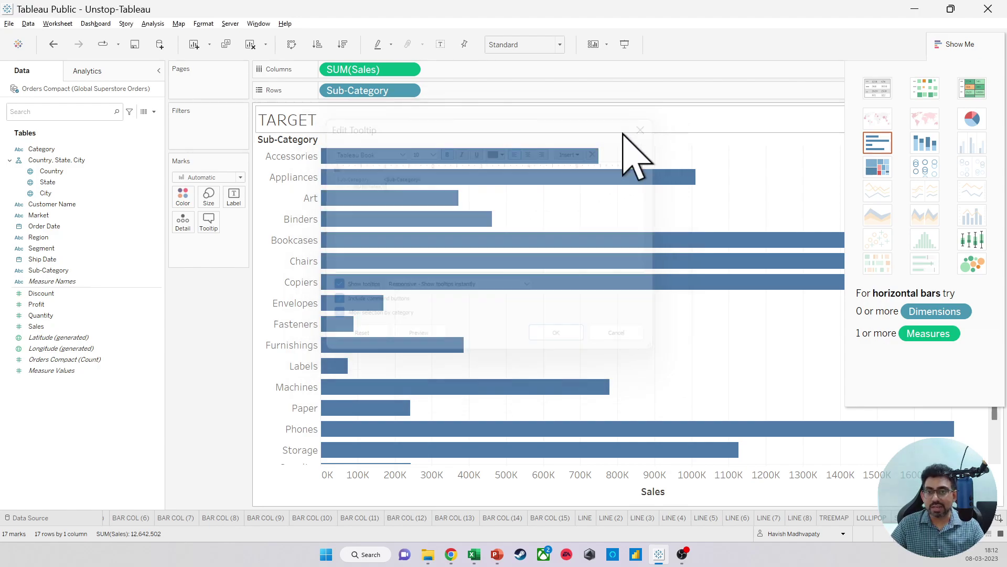
{"action": "left_click_drag", "start_coordinate": [36, 304], "coordinate": [208, 221]}
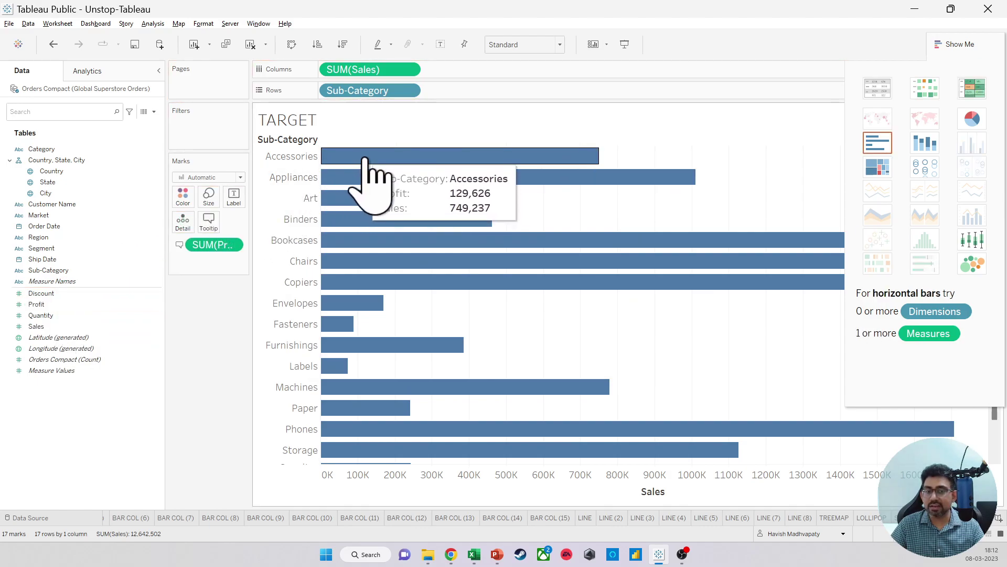
{"action": "mouse_move", "coordinate": [355, 160]}
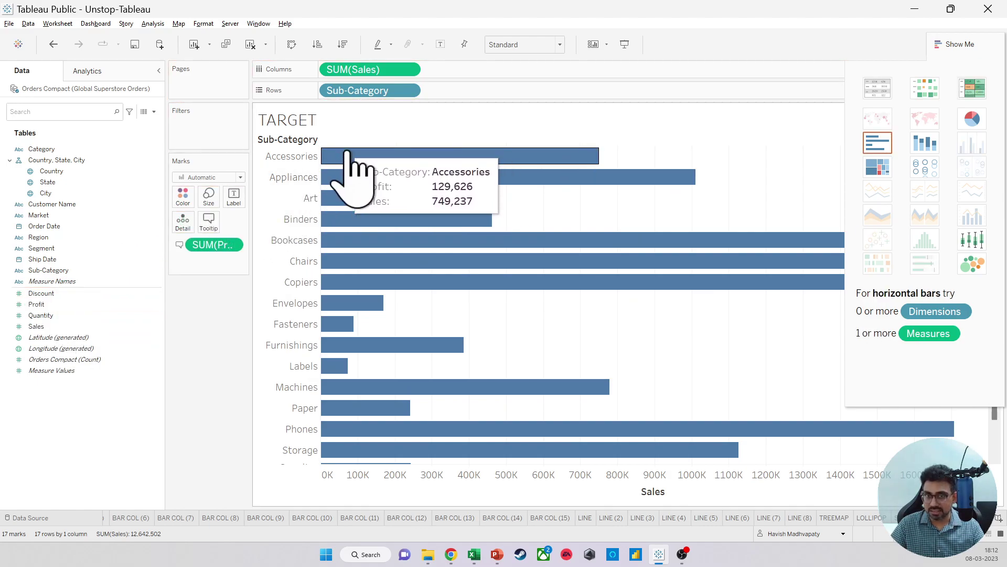
Enlarge the tooltip text to size 16, preview it and apply
{"action": "left_click", "coordinate": [209, 221]}
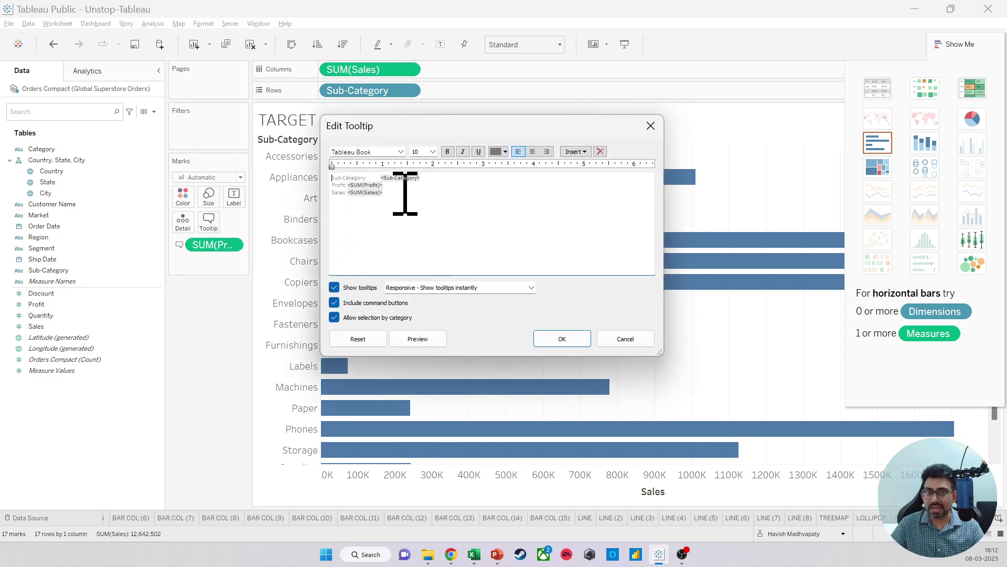
{"action": "left_click_drag", "start_coordinate": [405, 191], "coordinate": [255, 158]}
{"action": "left_click", "coordinate": [432, 152]}
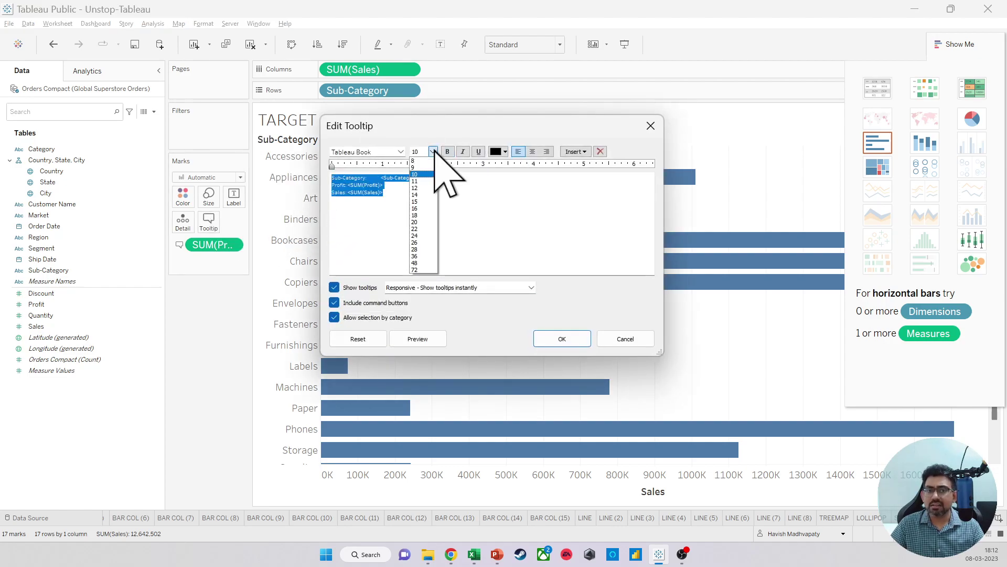
{"action": "left_click", "coordinate": [418, 203]}
{"action": "left_click", "coordinate": [473, 226]}
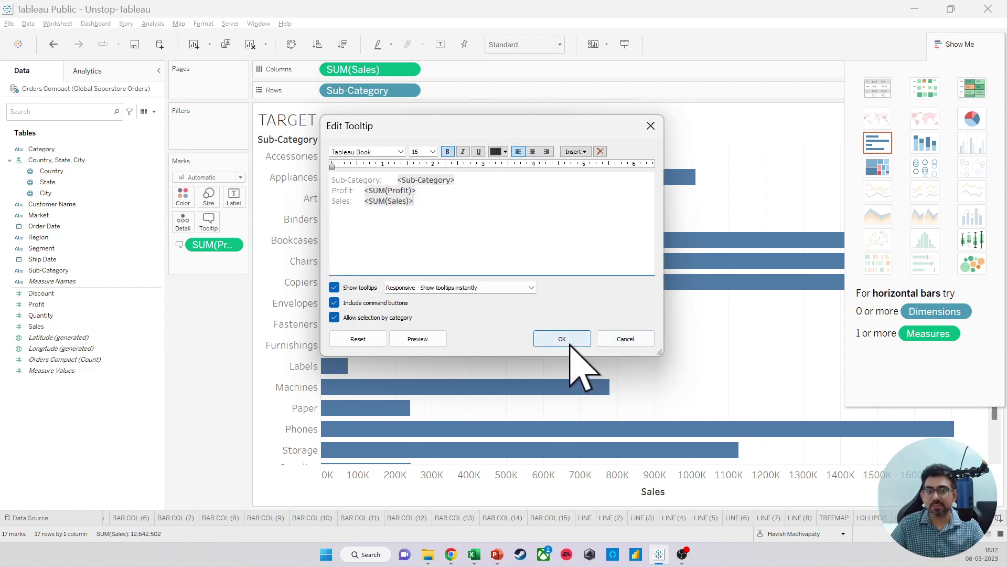
{"action": "left_click", "coordinate": [408, 339]}
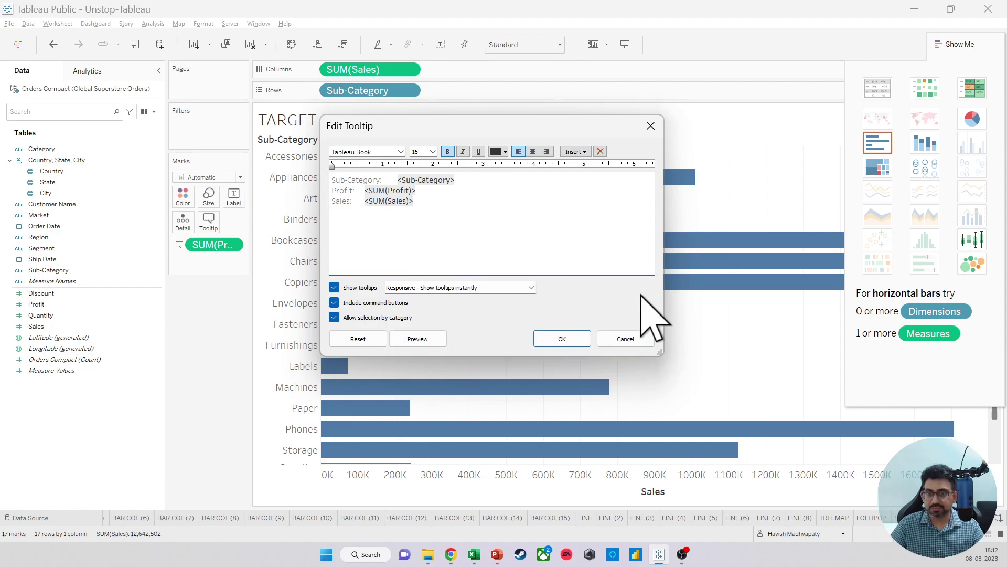
{"action": "left_click", "coordinate": [632, 339]}
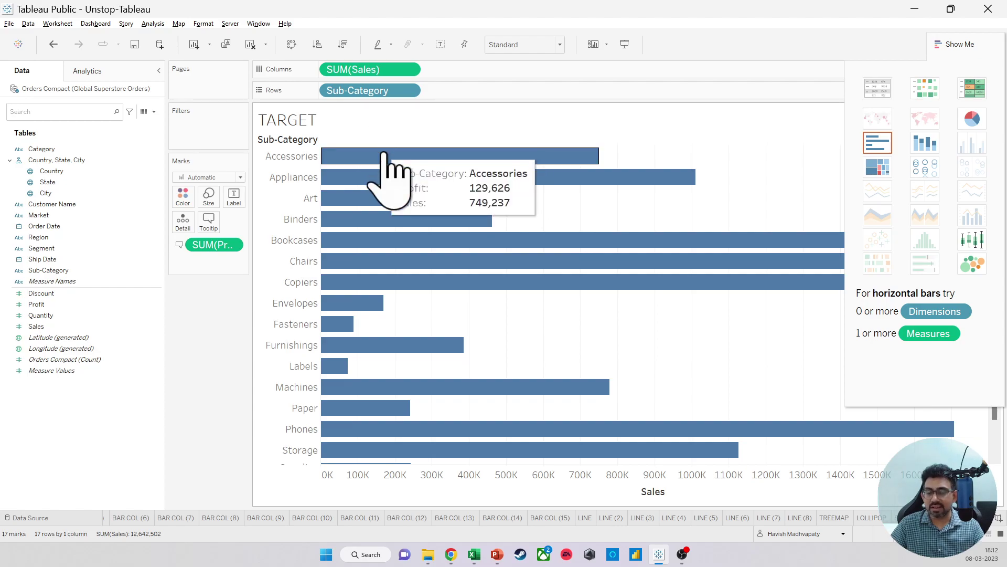
{"action": "mouse_move", "coordinate": [387, 156]}
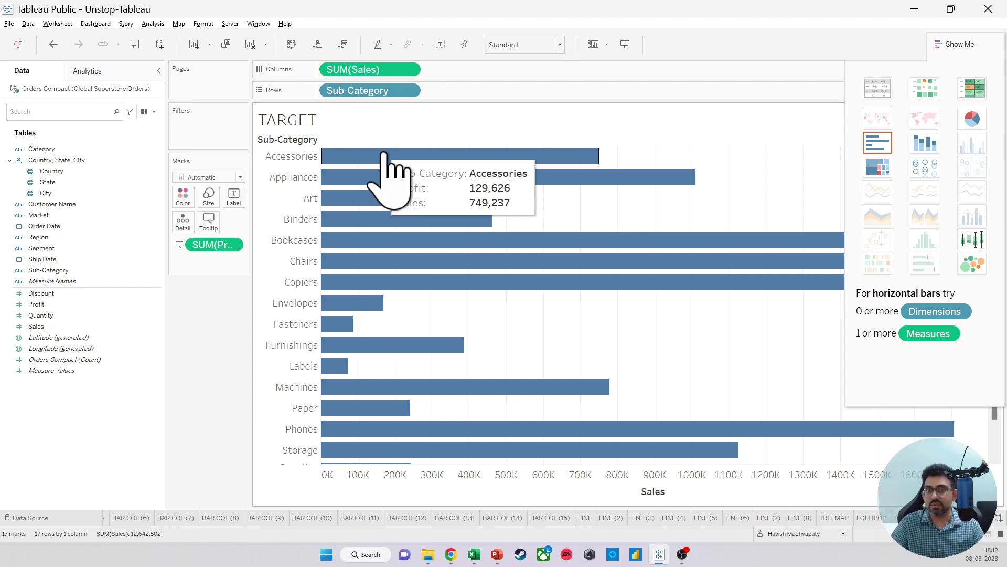
Insert the SOURCE sheet into the bar tooltip text via Insert > Sheets
{"action": "left_click", "coordinate": [215, 224]}
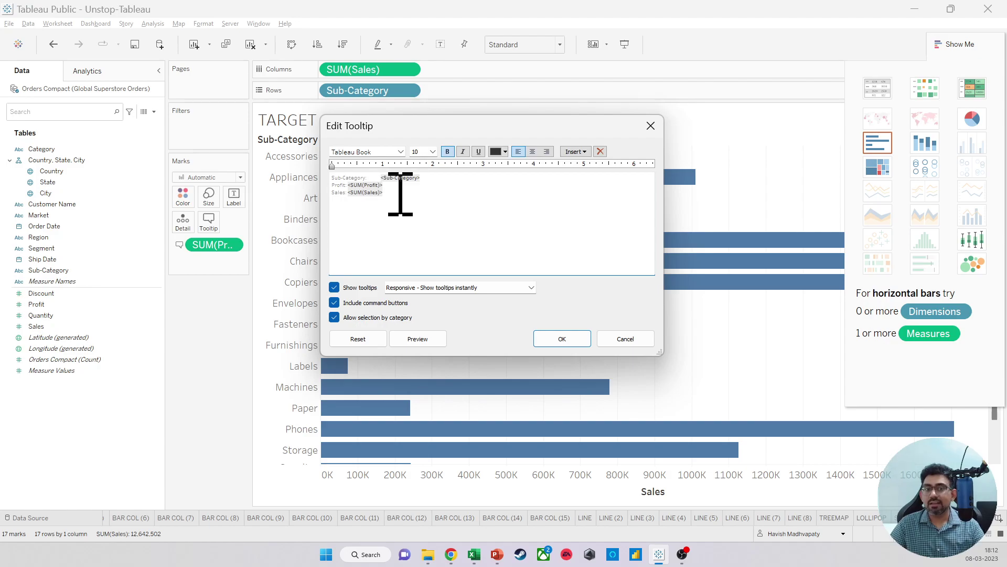
{"action": "left_click", "coordinate": [580, 151]}
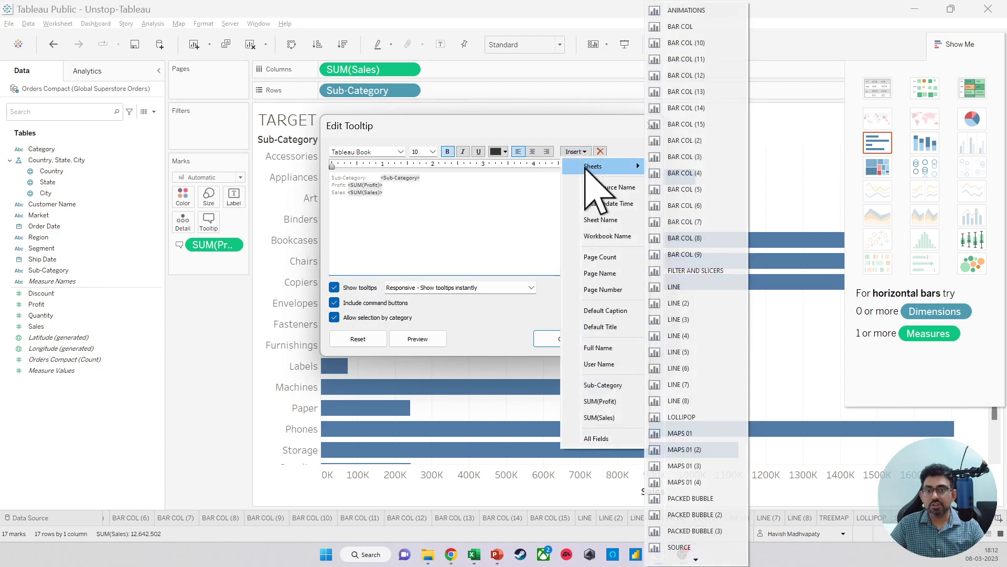
{"action": "mouse_move", "coordinate": [599, 166]}
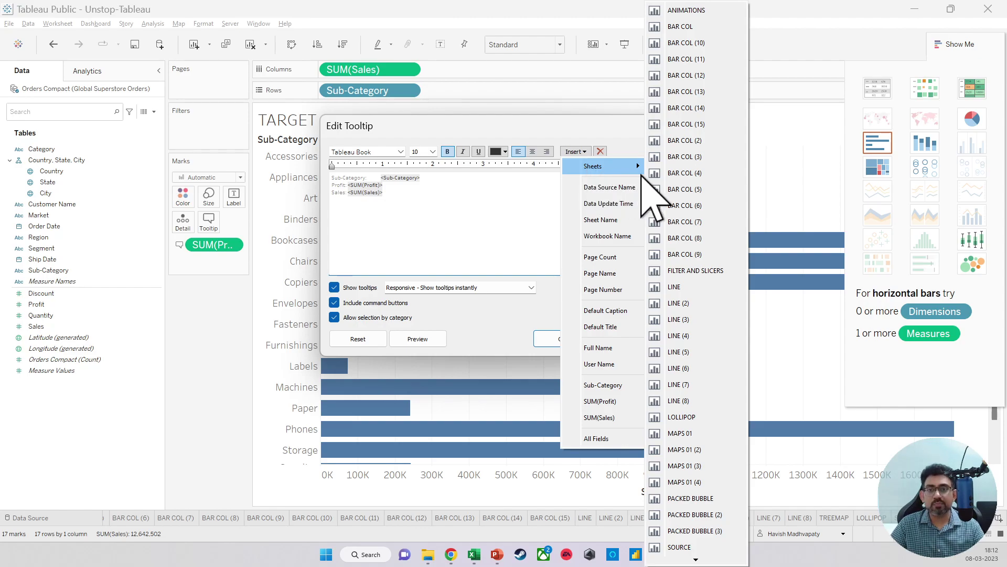
{"action": "scroll", "coordinate": [694, 409], "scroll_direction": "down", "scroll_amount": 3}
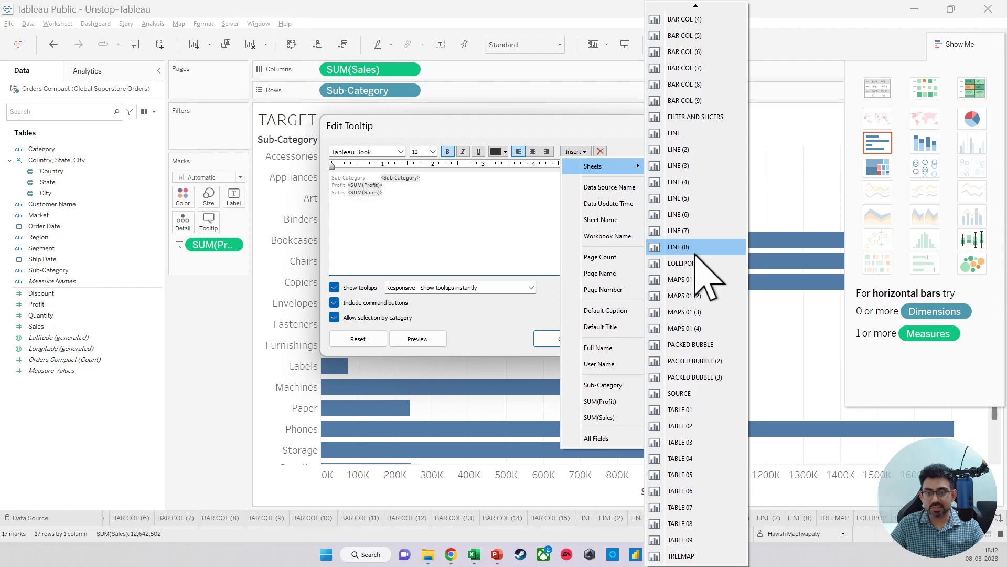
{"action": "left_click", "coordinate": [692, 394]}
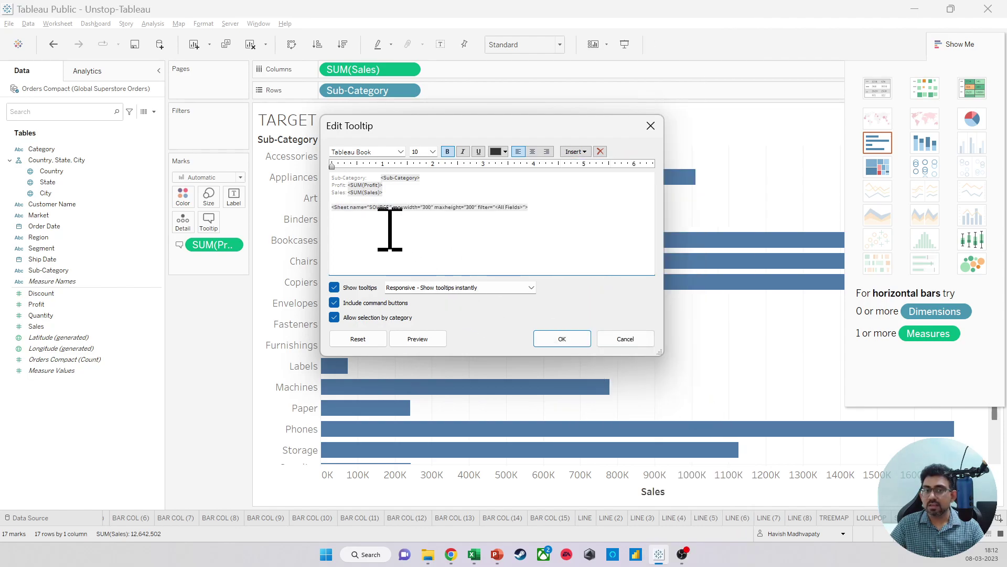
Apply the embedded-sheet tooltip, then change its maxwidth and maxheight from 300 to 500
{"action": "left_click", "coordinate": [401, 340]}
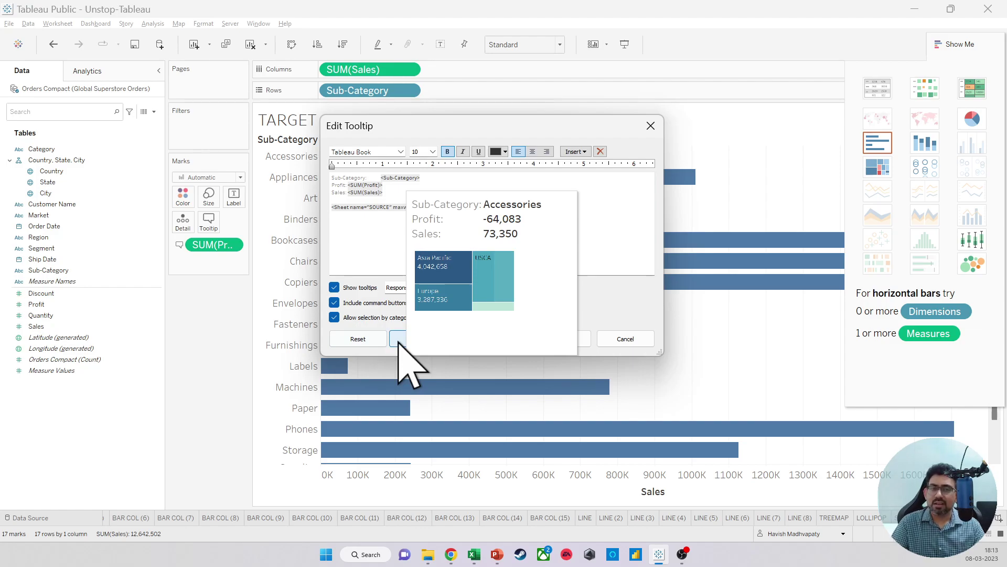
{"action": "left_click", "coordinate": [585, 339]}
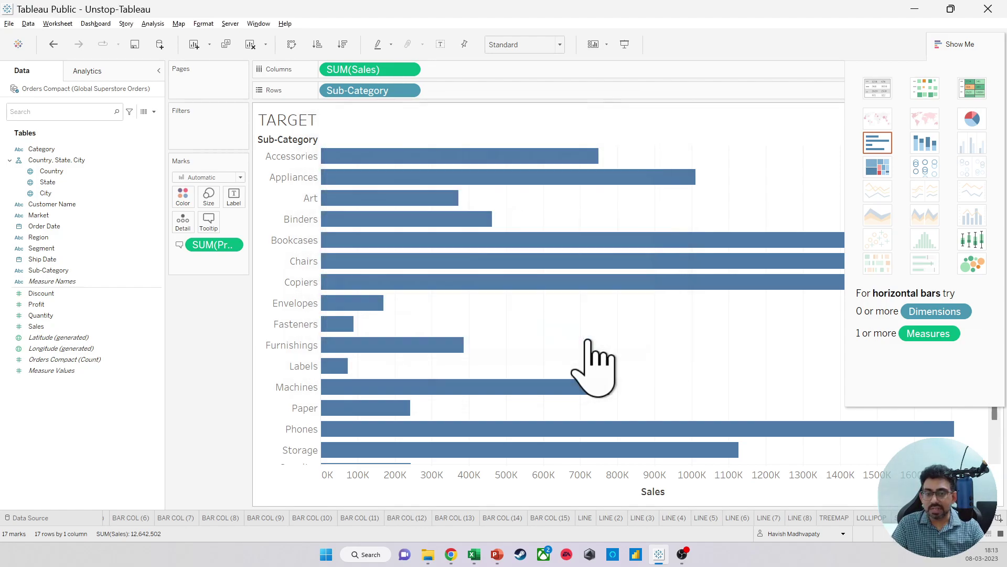
{"action": "mouse_move", "coordinate": [418, 220]}
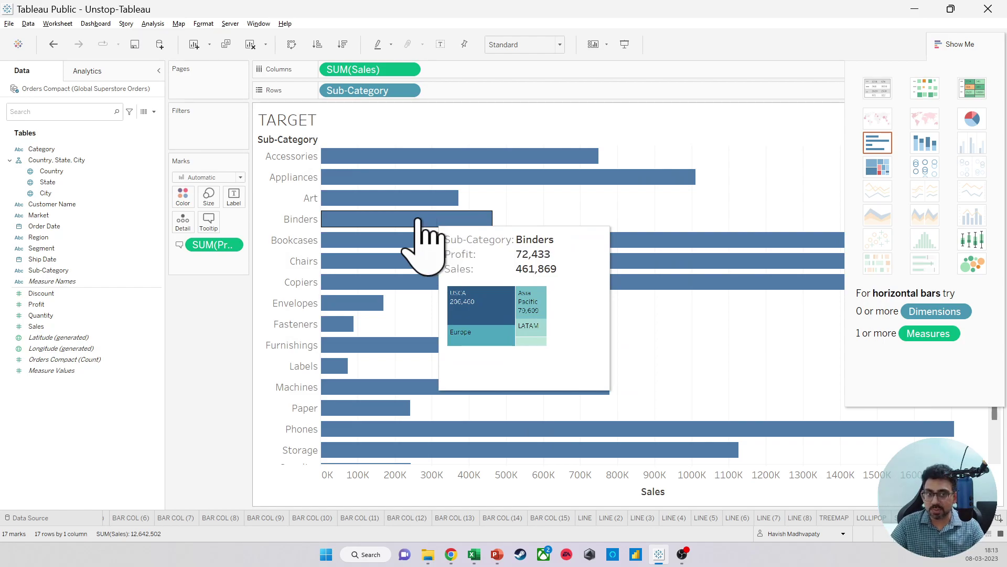
{"action": "left_click", "coordinate": [210, 222]}
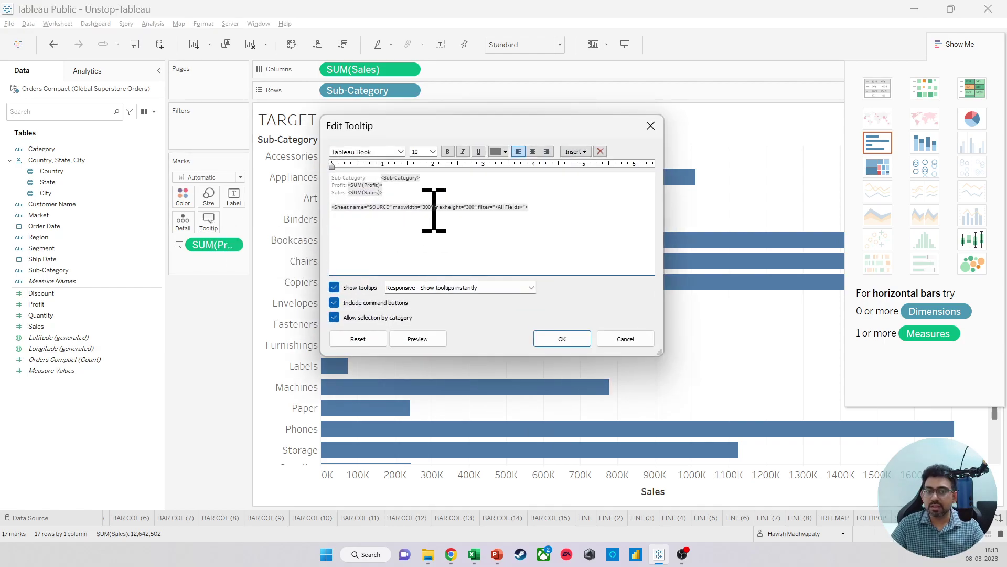
{"action": "double_click", "coordinate": [429, 207]}
{"action": "key", "text": "BackSpace"}
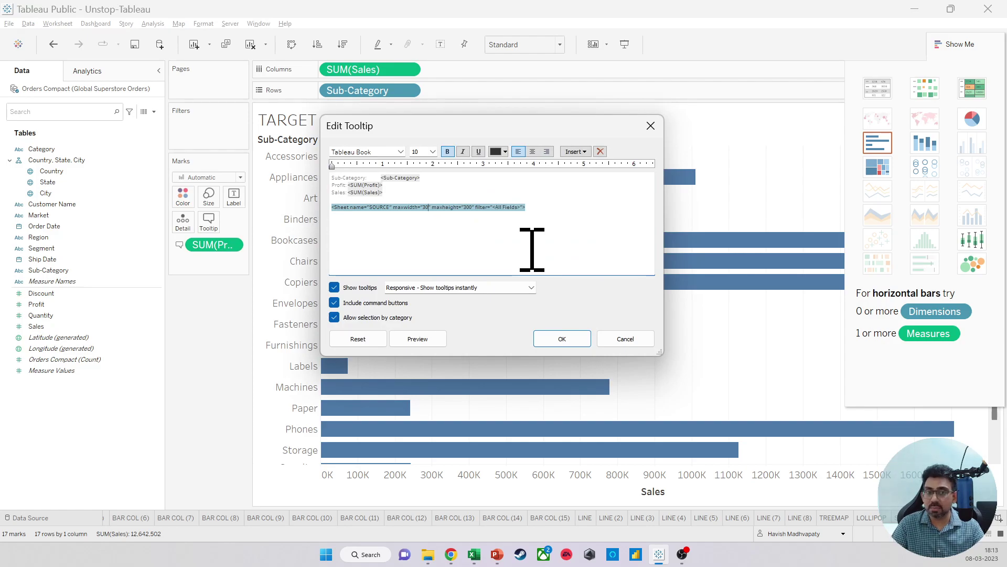
{"action": "key", "text": "BackSpace"}
{"action": "key", "text": "BackSpace"}
{"action": "type", "text": "500"}
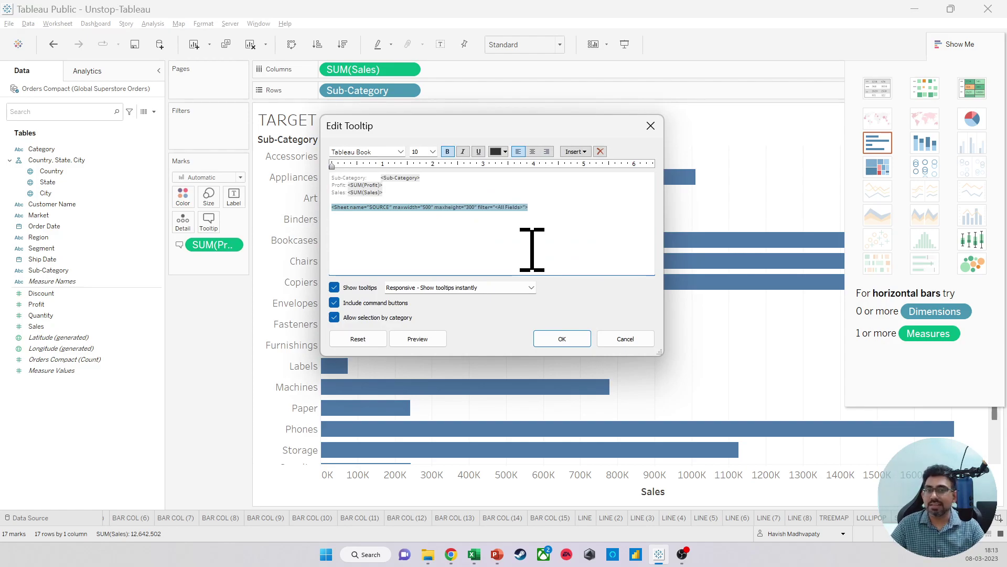
{"action": "key", "text": "BackSpace"}
{"action": "key", "text": "BackSpace"}
{"action": "key", "text": "BackSpace"}
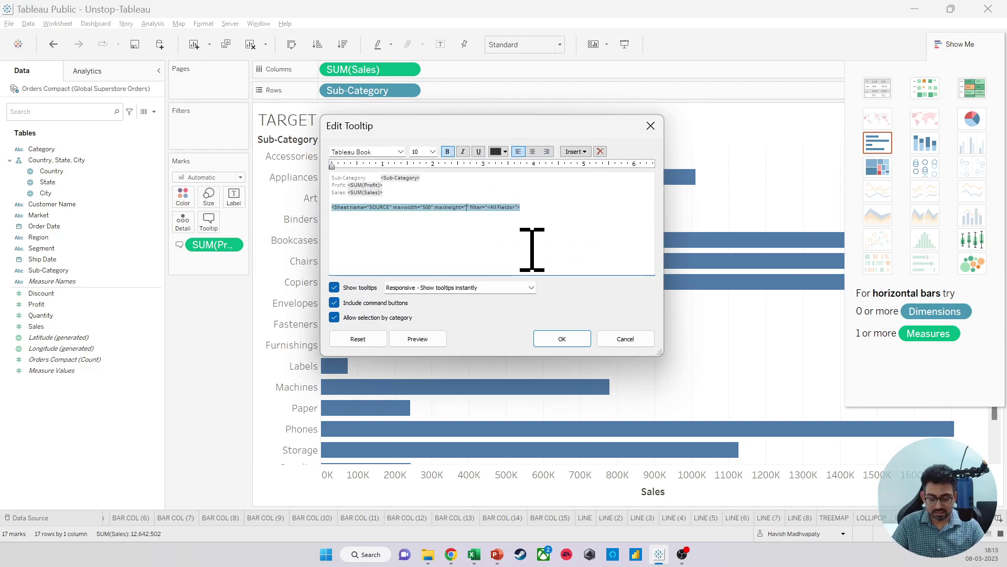
{"action": "type", "text": "500"}
{"action": "left_click", "coordinate": [549, 341]}
{"action": "mouse_move", "coordinate": [378, 241]}
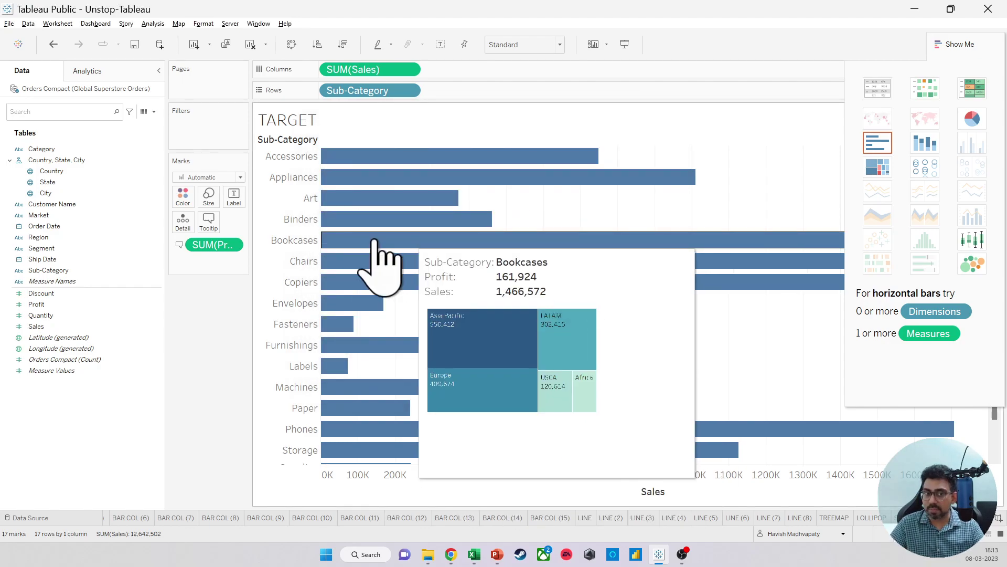
{"action": "left_click", "coordinate": [209, 221]}
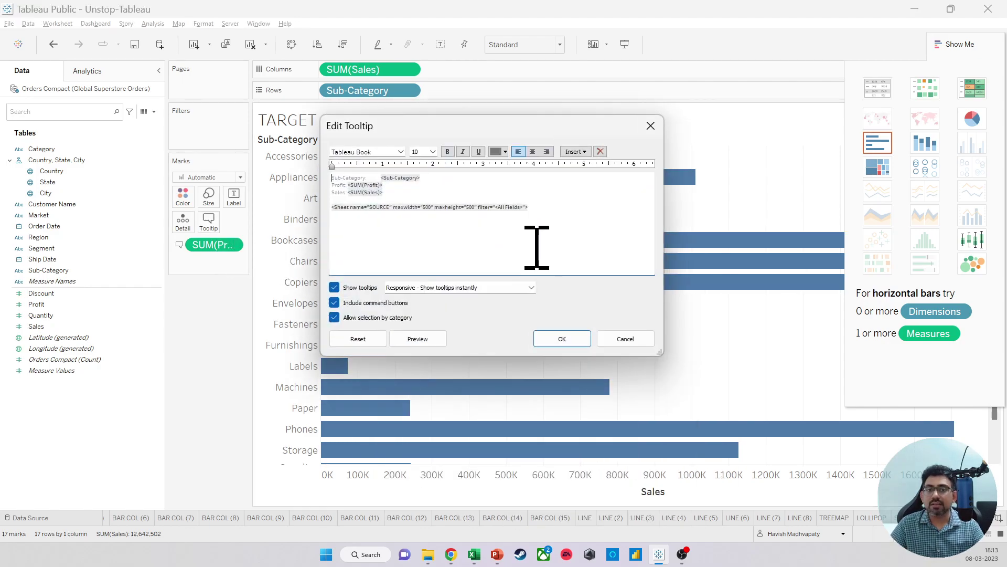
Raise the embedded SOURCE sheet's maximum size to 800 and apply
{"action": "triple_click", "coordinate": [425, 210]}
{"action": "key", "text": "BackSpace"}
{"action": "type", "text": "8"}
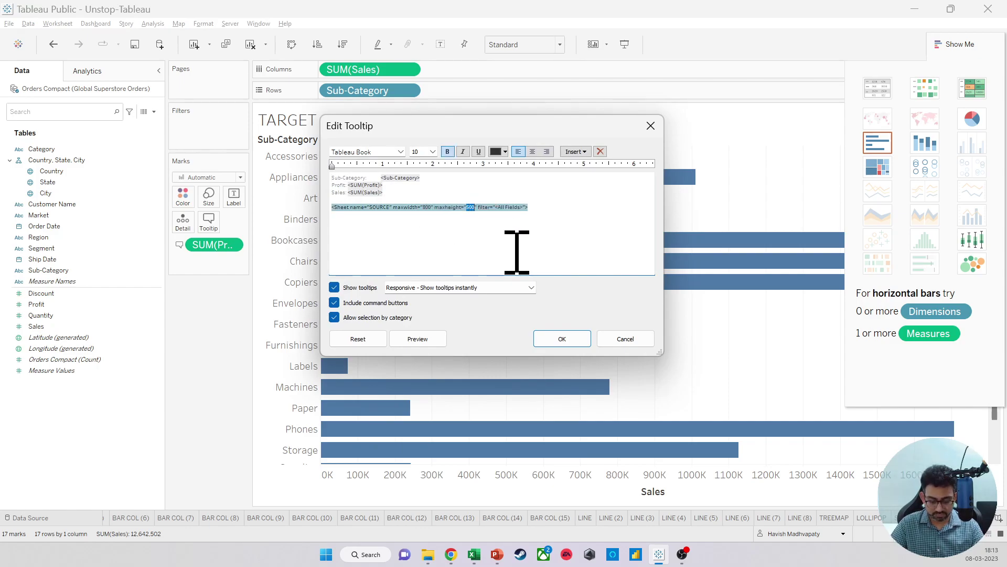
{"action": "type", "text": "800"}
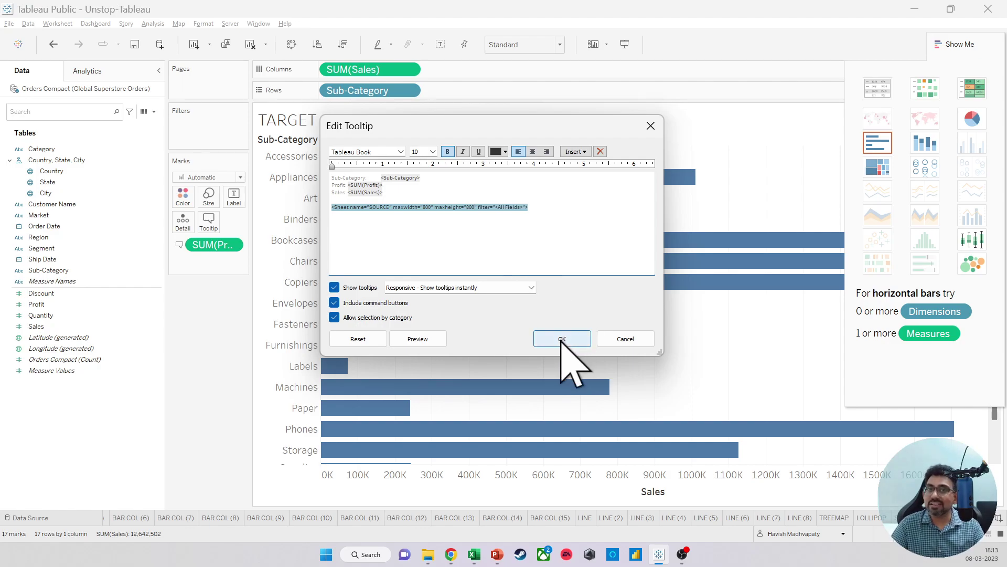
{"action": "left_click", "coordinate": [562, 339]}
{"action": "mouse_move", "coordinate": [394, 281]}
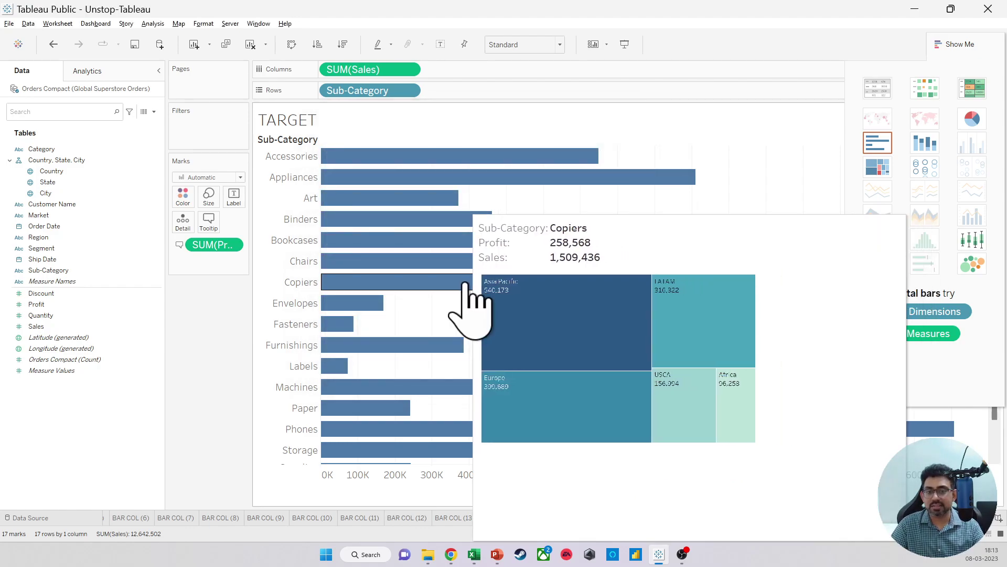